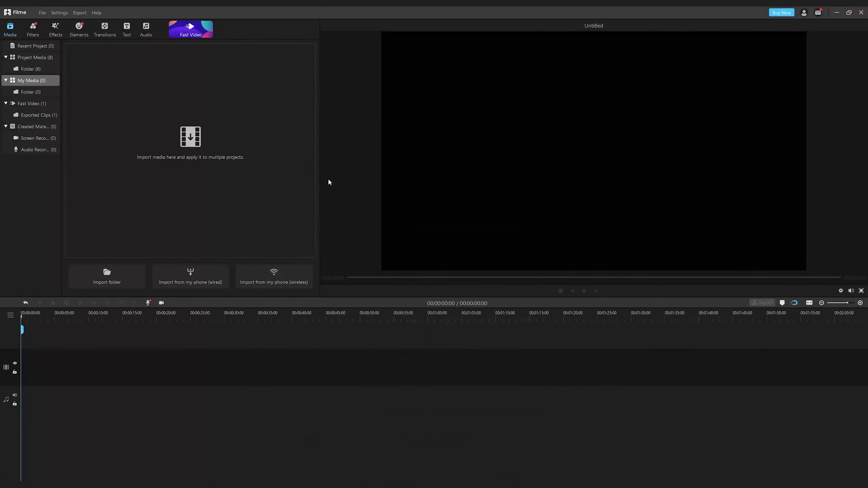
Step: Import all seven food media files into the project
{"action": "left_click", "coordinate": [290, 152]}
{"action": "left_click_drag", "start_coordinate": [354, 118], "coordinate": [86, 67]}
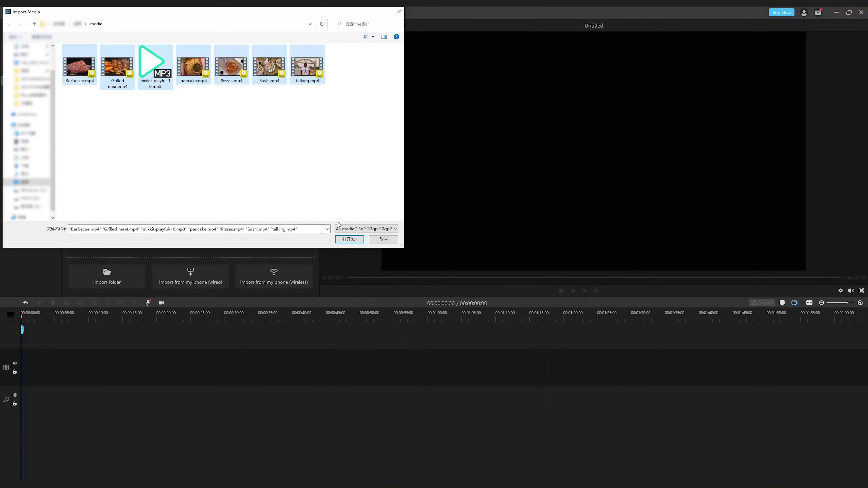
{"action": "left_click", "coordinate": [349, 240]}
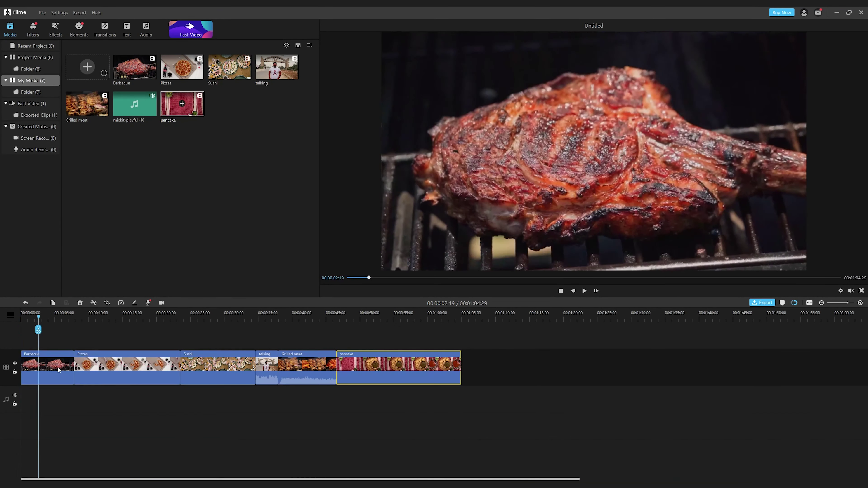
Step: Butt Pizzas, Sushi, Grilled meat and pancake against the preceding clips, then preview playback
{"action": "left_click_drag", "start_coordinate": [121, 375], "coordinate": [86, 374]}
{"action": "left_click_drag", "start_coordinate": [213, 376], "coordinate": [125, 379]}
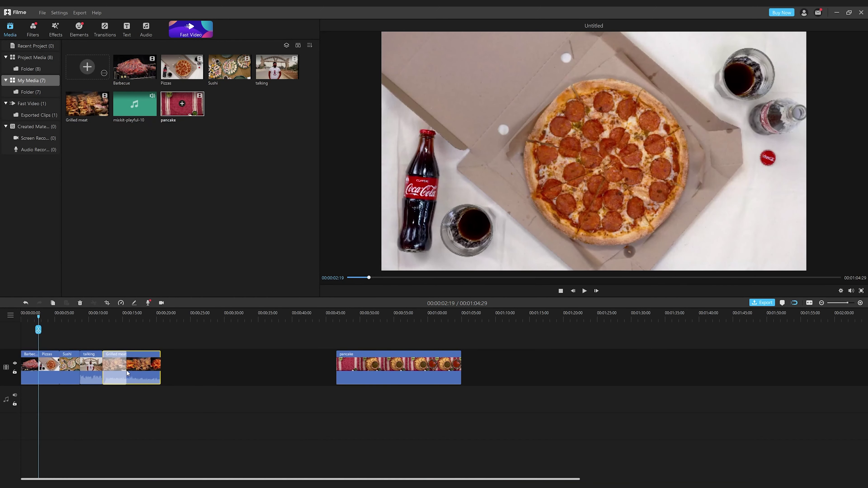
{"action": "left_click_drag", "start_coordinate": [395, 375], "coordinate": [185, 374]}
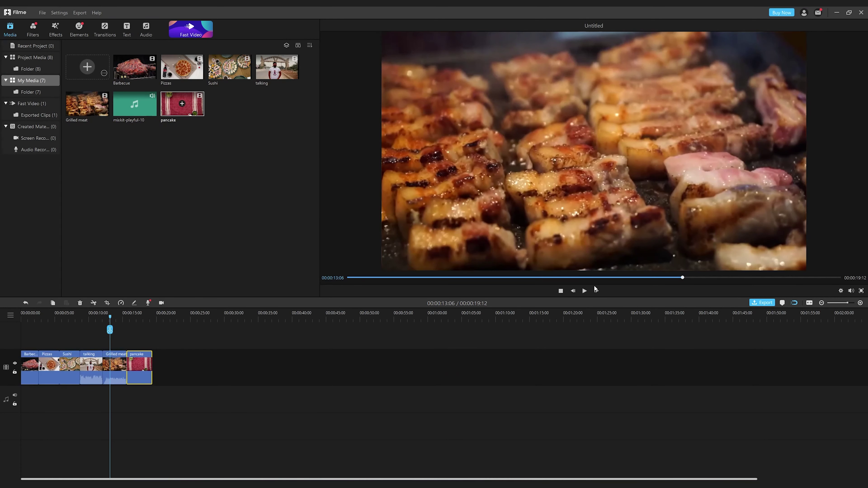
{"action": "left_click", "coordinate": [584, 291]}
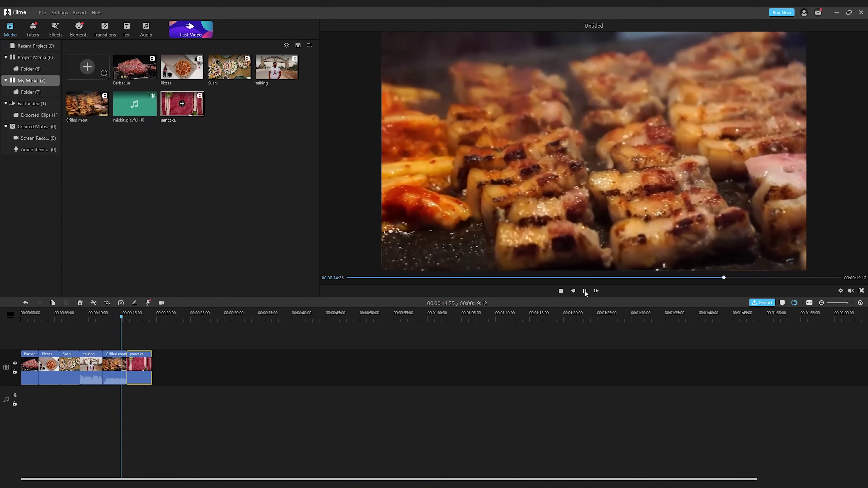
{"action": "left_click", "coordinate": [585, 291]}
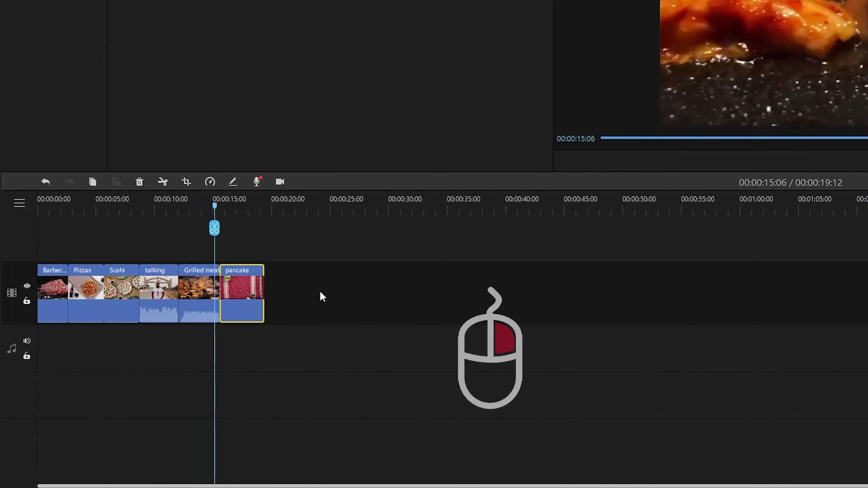
Step: Detach the Grilled meat clip's audio and delete the separated audio clip
{"action": "right_click", "coordinate": [204, 294]}
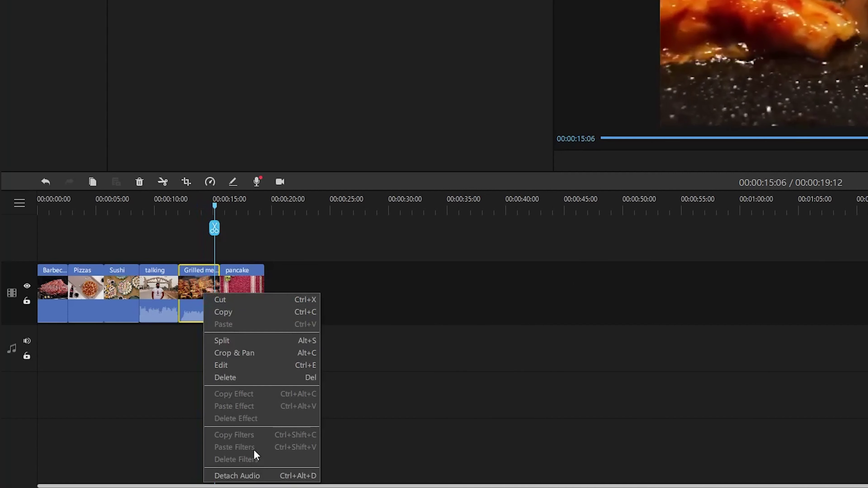
{"action": "left_click", "coordinate": [236, 476]}
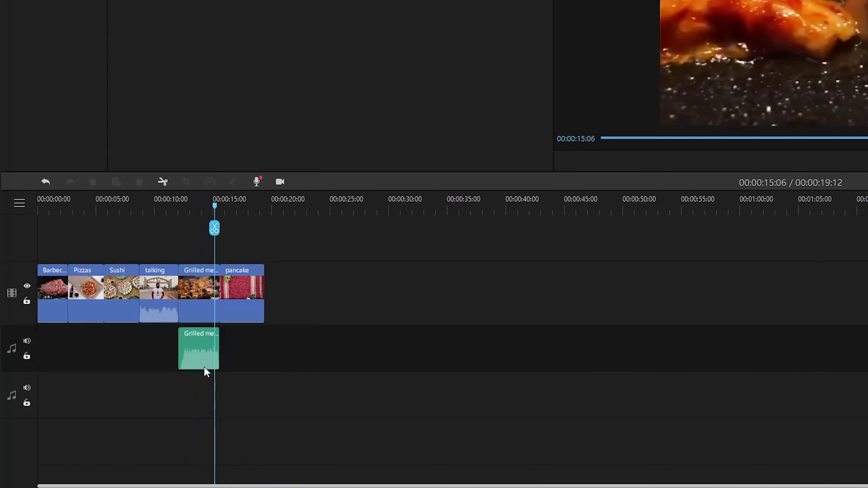
{"action": "left_click", "coordinate": [200, 357]}
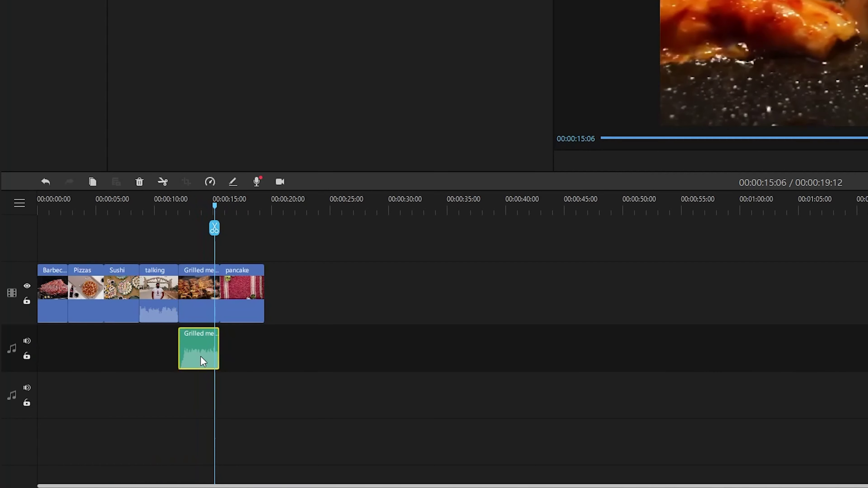
{"action": "key", "text": "Delete"}
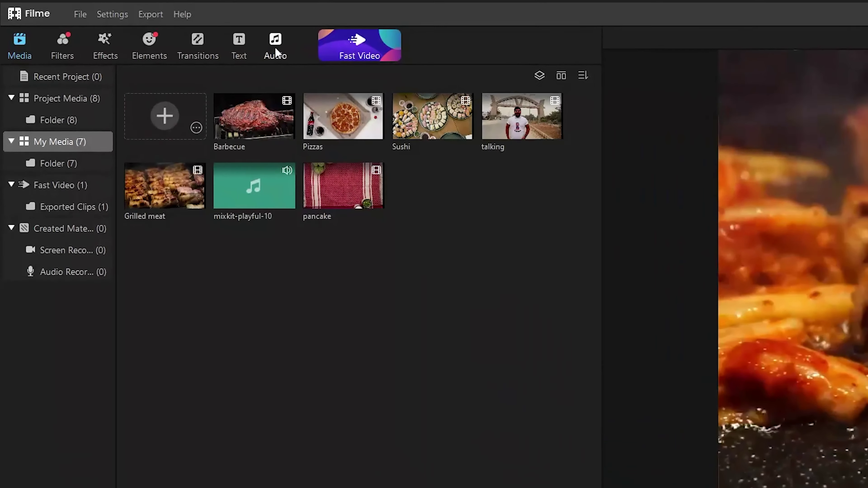
Step: Apply the Advertime track from the All Audio library to the timeline
{"action": "left_click", "coordinate": [146, 28]}
{"action": "left_click", "coordinate": [63, 115]}
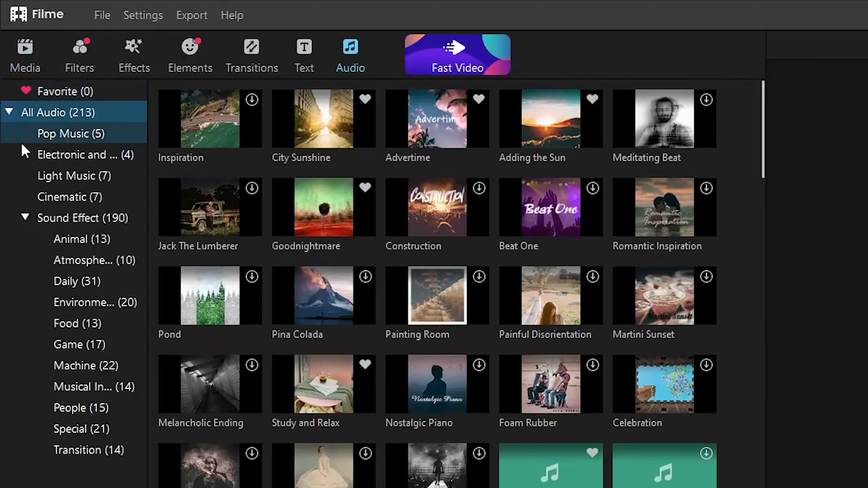
{"action": "mouse_move", "coordinate": [319, 253]}
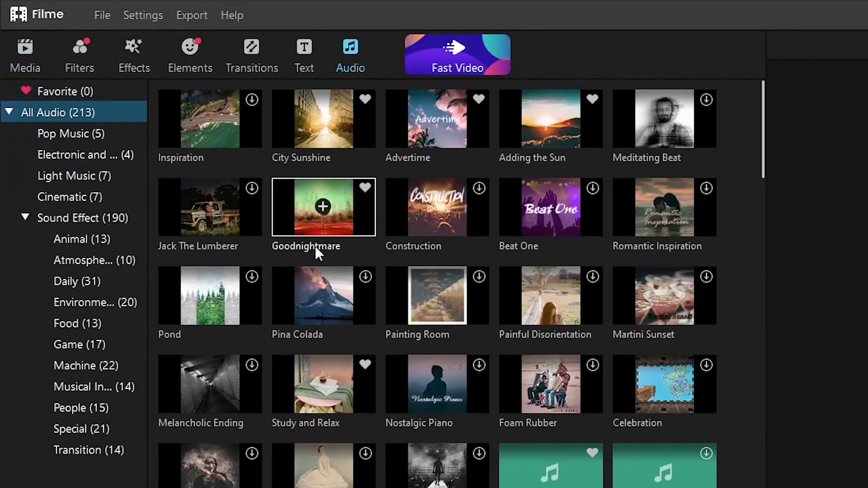
{"action": "right_click", "coordinate": [469, 140]}
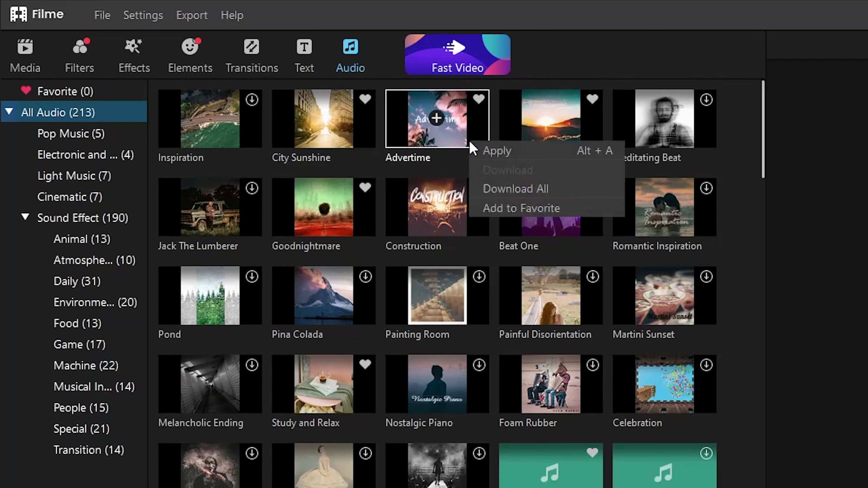
{"action": "left_click", "coordinate": [522, 157]}
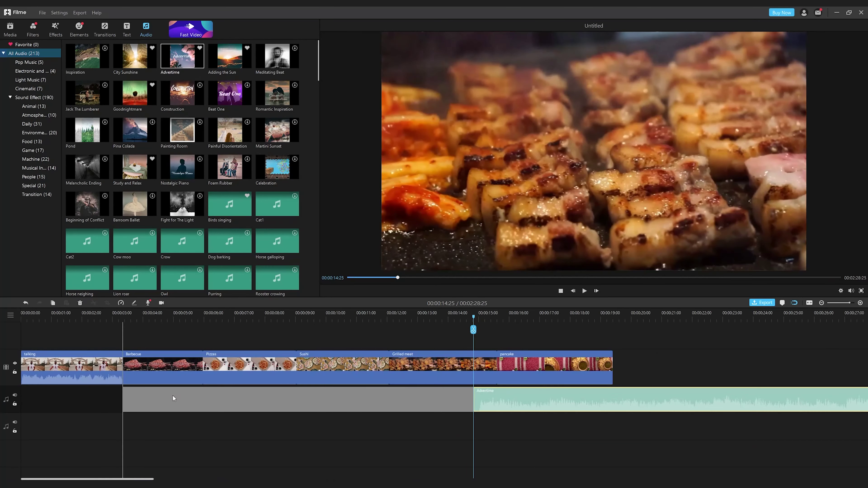
Step: Start Advertime at 3 seconds and preview playback up to 00:00:08:26
{"action": "left_click_drag", "start_coordinate": [173, 395], "coordinate": [173, 396]}
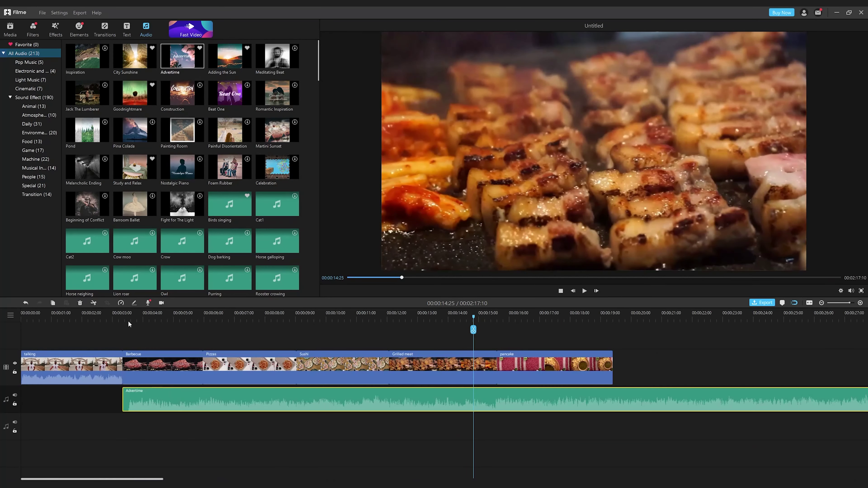
{"action": "left_click", "coordinate": [124, 319]}
{"action": "key", "text": "space"}
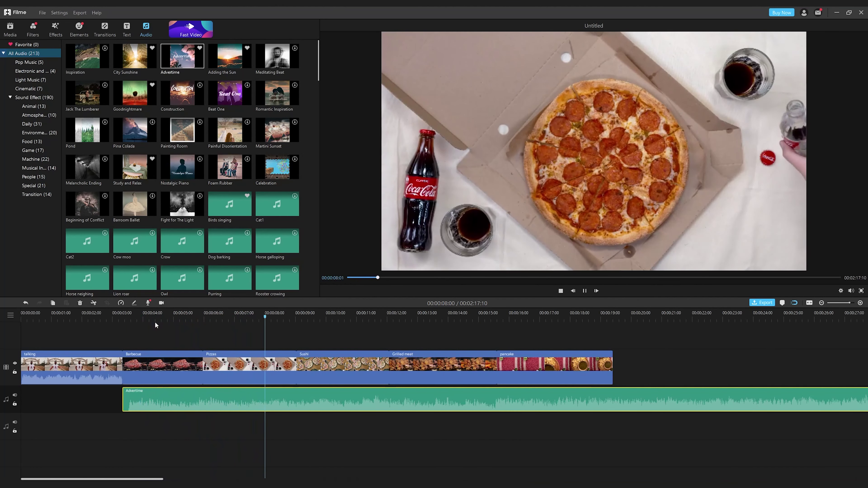
{"action": "key", "text": "space"}
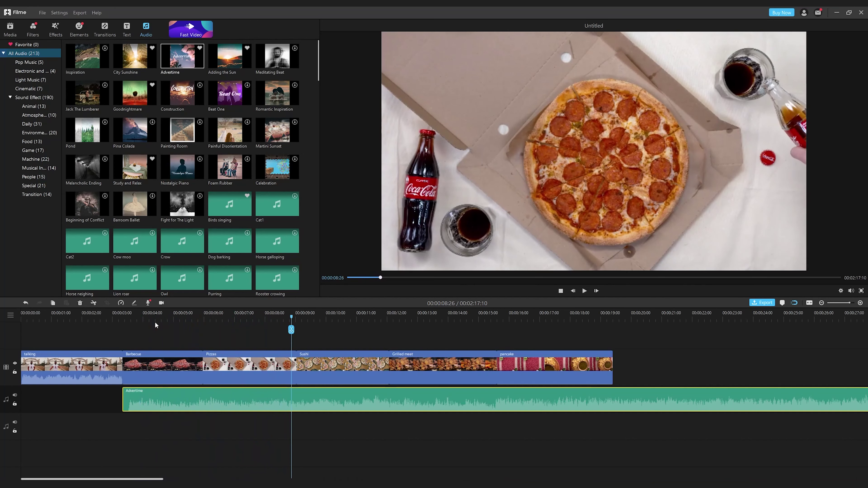
{"action": "left_click", "coordinate": [122, 318]}
{"action": "left_click", "coordinate": [31, 141]}
Step: Add the Roast sound effect at the start and trim it at 00:00:05:29
{"action": "left_click", "coordinate": [88, 130]}
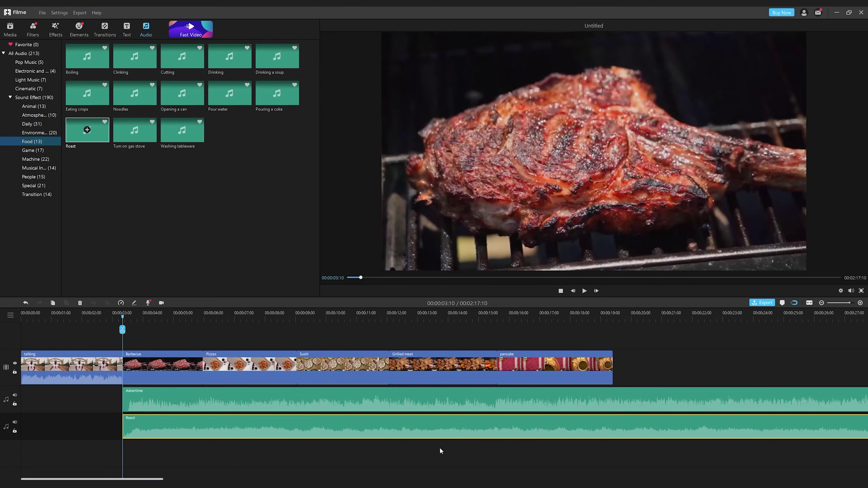
{"action": "left_click", "coordinate": [308, 429]}
{"action": "left_click", "coordinate": [203, 322]}
{"action": "left_click", "coordinate": [203, 330]}
{"action": "key", "text": "Delete"}
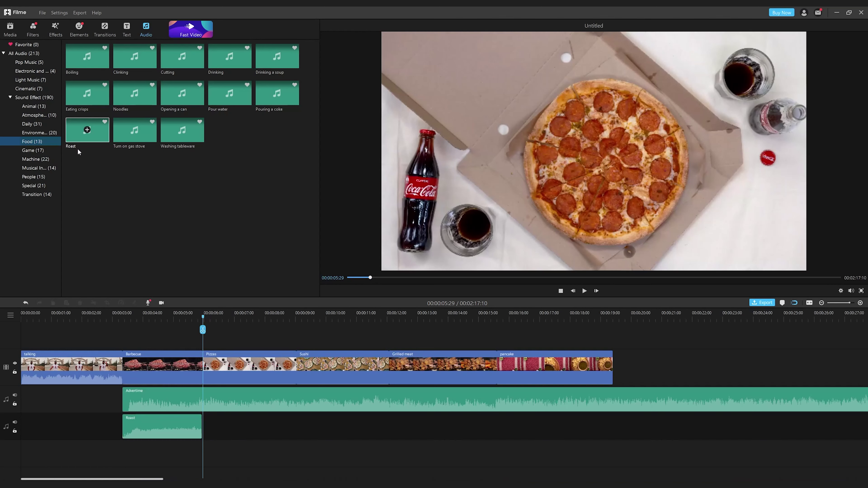
Step: Add People sounds Wow after Roast, Whooo below it, Whistle2 after Wow, then play
{"action": "left_click", "coordinate": [34, 177]}
{"action": "left_click_drag", "start_coordinate": [277, 130], "coordinate": [201, 440]}
{"action": "left_click_drag", "start_coordinate": [242, 138], "coordinate": [202, 461]}
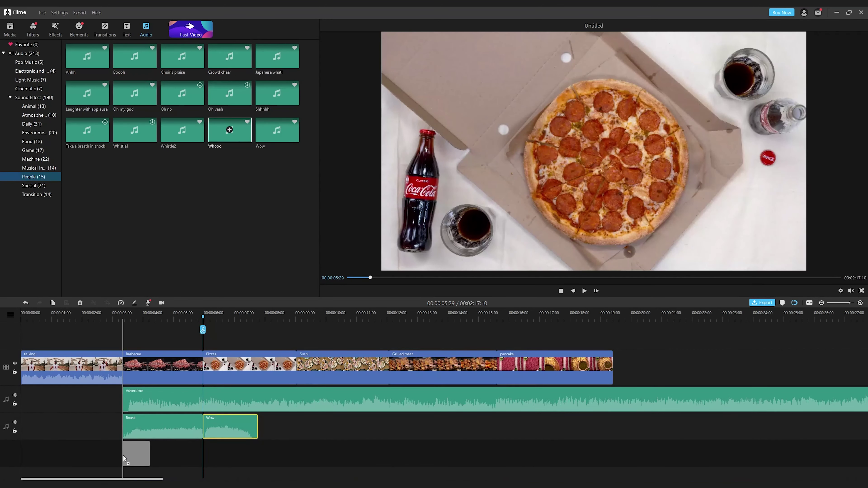
{"action": "left_click_drag", "start_coordinate": [193, 145], "coordinate": [296, 425]}
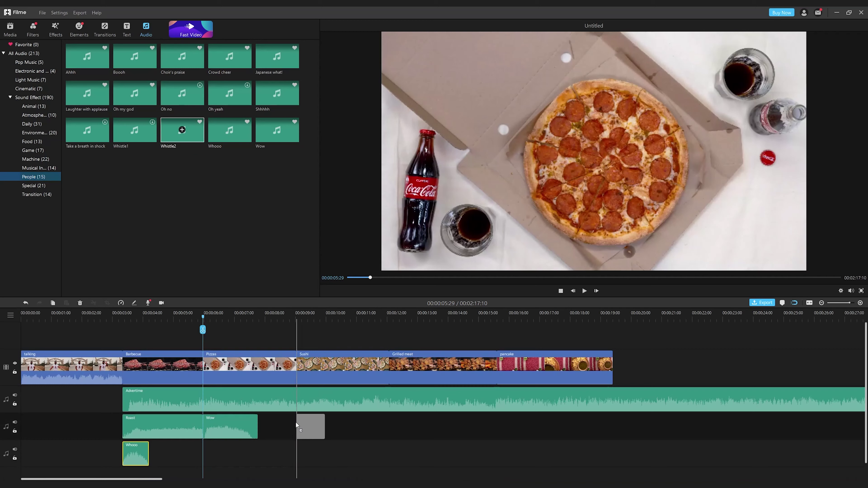
{"action": "left_click", "coordinate": [24, 320]}
{"action": "key", "text": "space"}
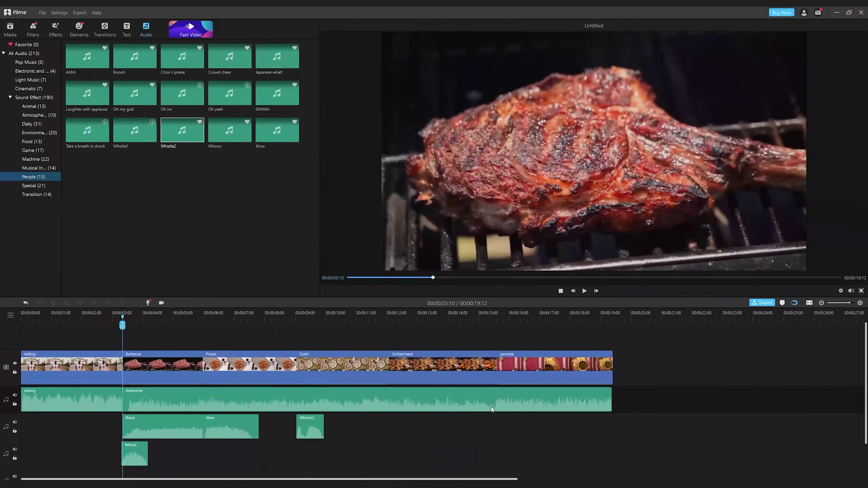
Step: Give the talking clip's audio the Robot voice effect and play it back
{"action": "double_click", "coordinate": [490, 405]}
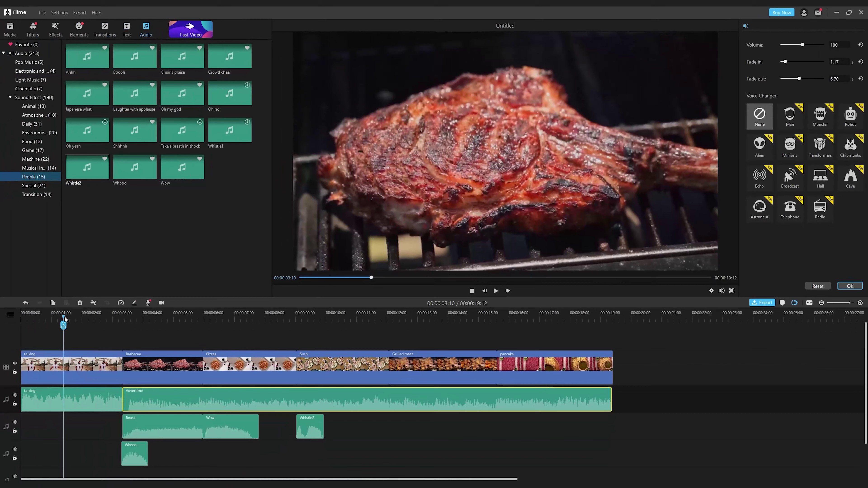
{"action": "left_click_drag", "start_coordinate": [62, 324], "coordinate": [0, 331]}
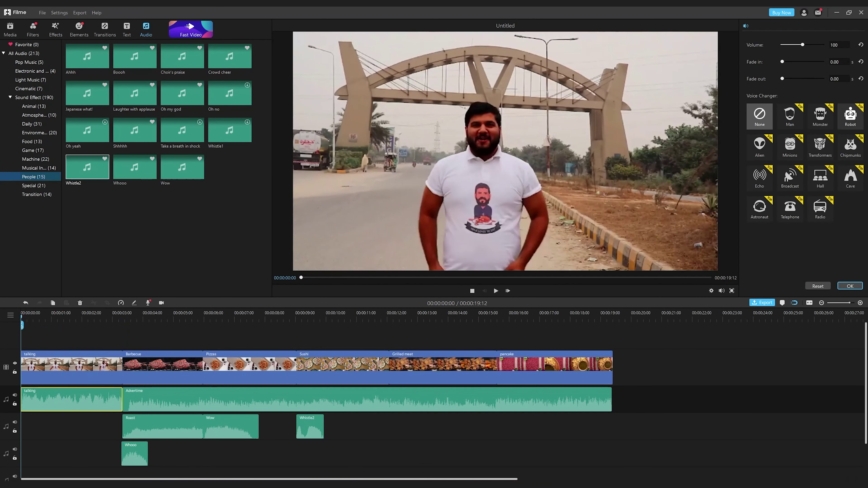
{"action": "left_click", "coordinate": [851, 122]}
{"action": "key", "text": "space"}
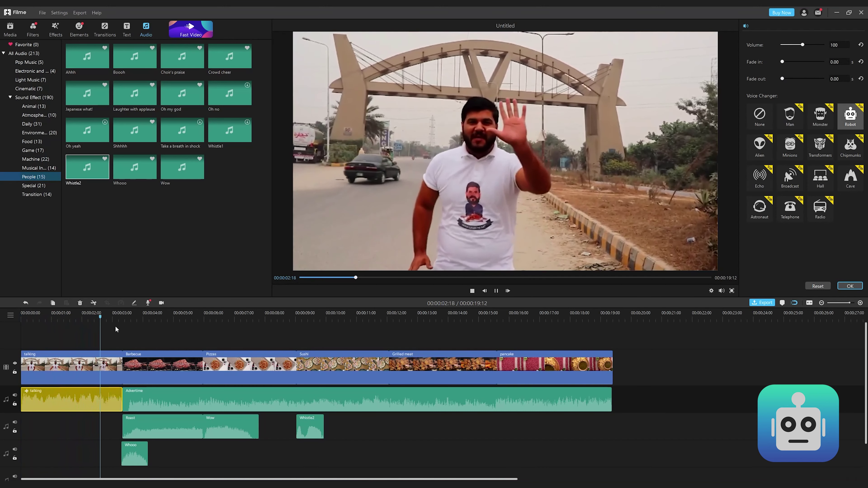
{"action": "key", "text": "space"}
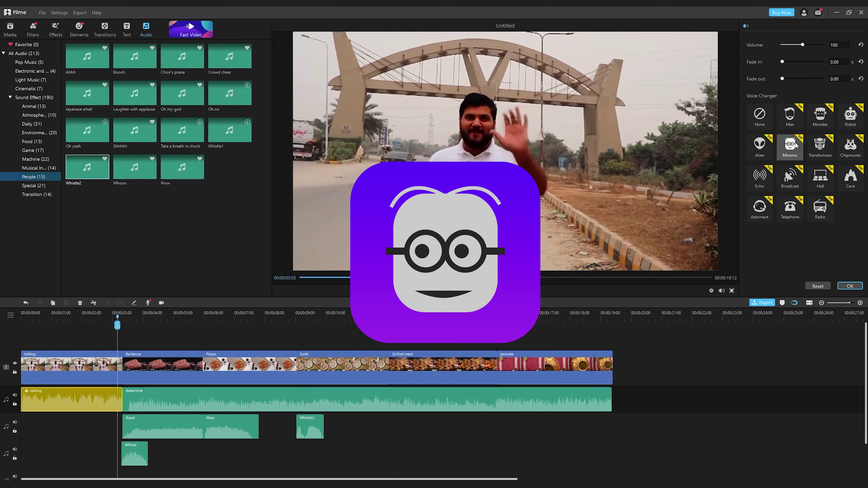
{"action": "key", "text": "space"}
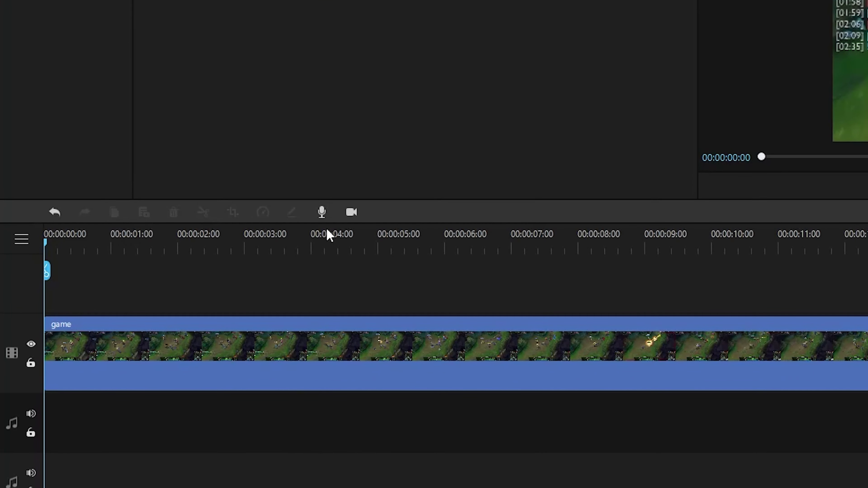
Step: Record a voiceover using Headset Microphone input with Voice Changer set to None
{"action": "left_click", "coordinate": [323, 213]}
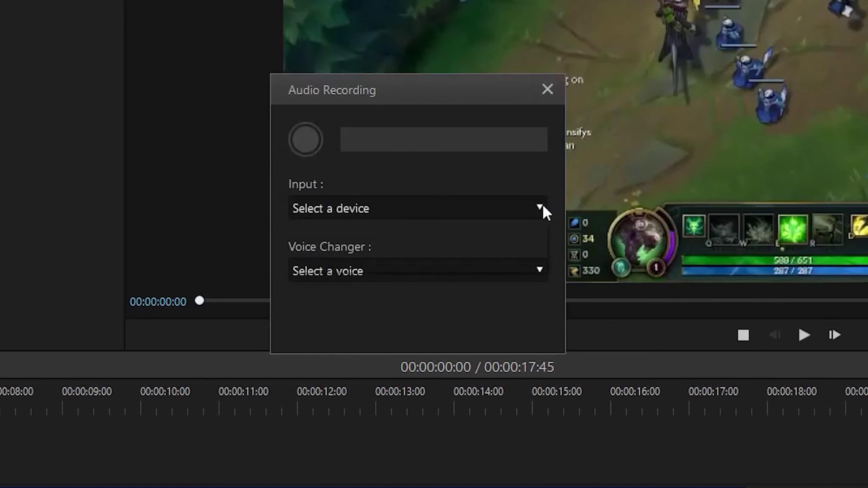
{"action": "left_click", "coordinate": [543, 207]}
{"action": "left_click", "coordinate": [444, 234]}
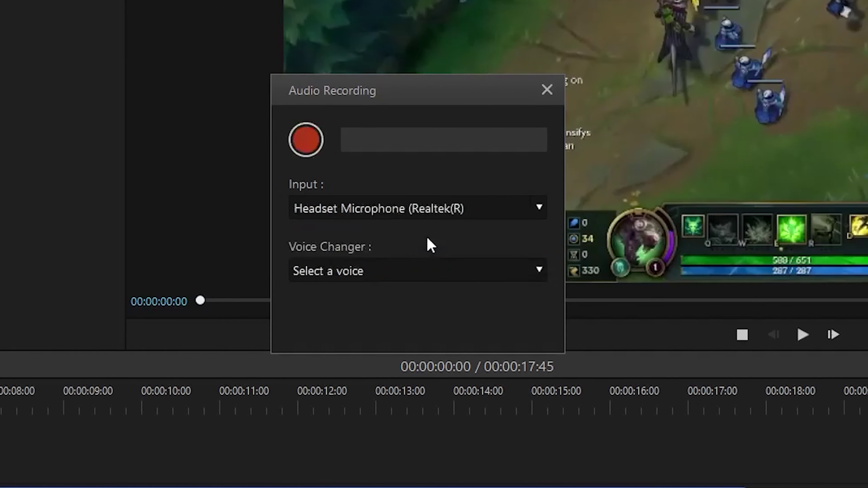
{"action": "left_click", "coordinate": [538, 271]}
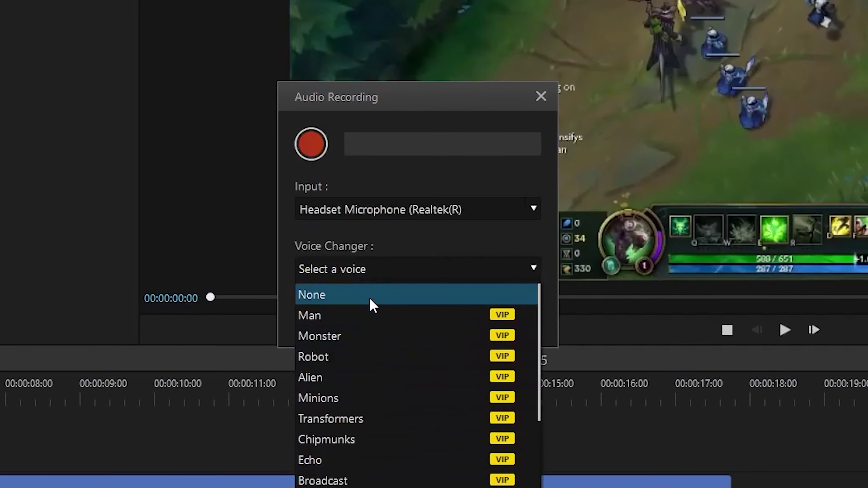
{"action": "left_click", "coordinate": [370, 300]}
{"action": "left_click", "coordinate": [312, 145]}
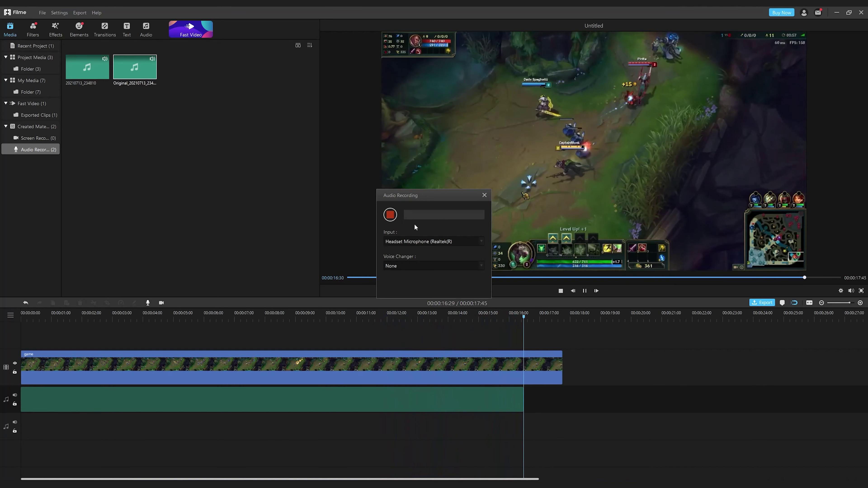
{"action": "left_click", "coordinate": [392, 218]}
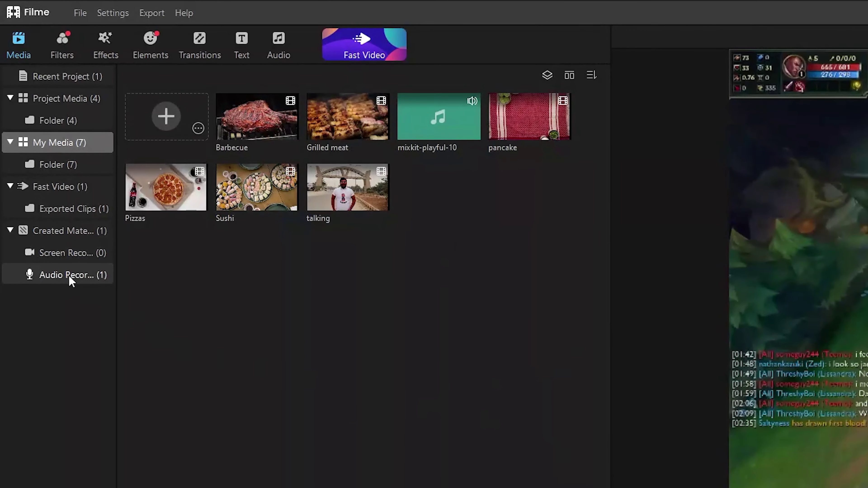
Step: List Created Materials > Audio Recording, then set the food project's playhead to 00:00:19:04
{"action": "left_click", "coordinate": [71, 279]}
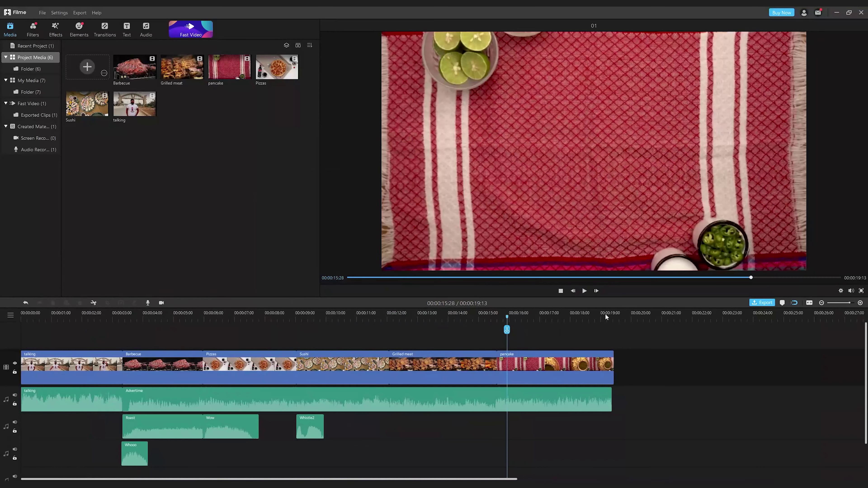
{"action": "left_click", "coordinate": [605, 317]}
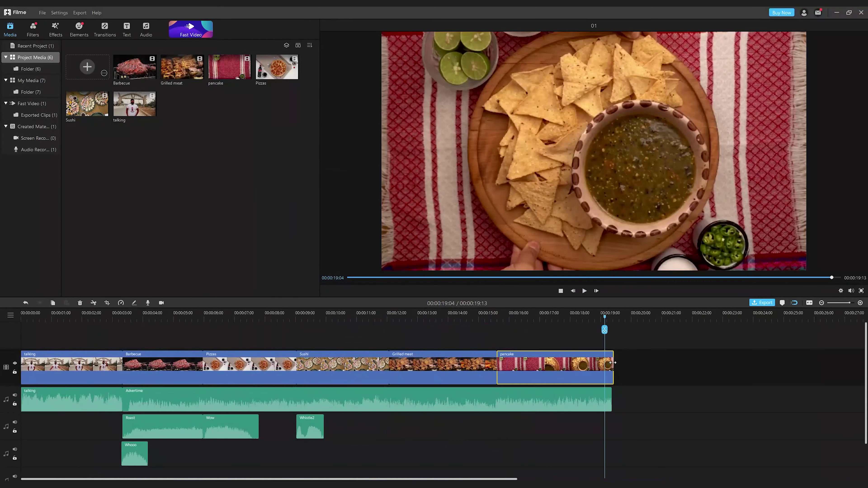
Step: Trim the pancake clip's end slightly and export the montage locally as 011.mp4
{"action": "left_click_drag", "start_coordinate": [613, 362], "coordinate": [611, 363]}
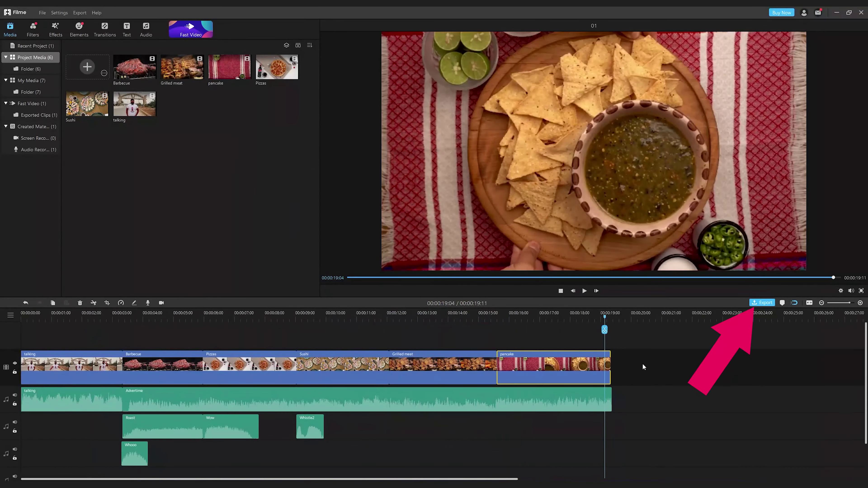
{"action": "left_click", "coordinate": [761, 303]}
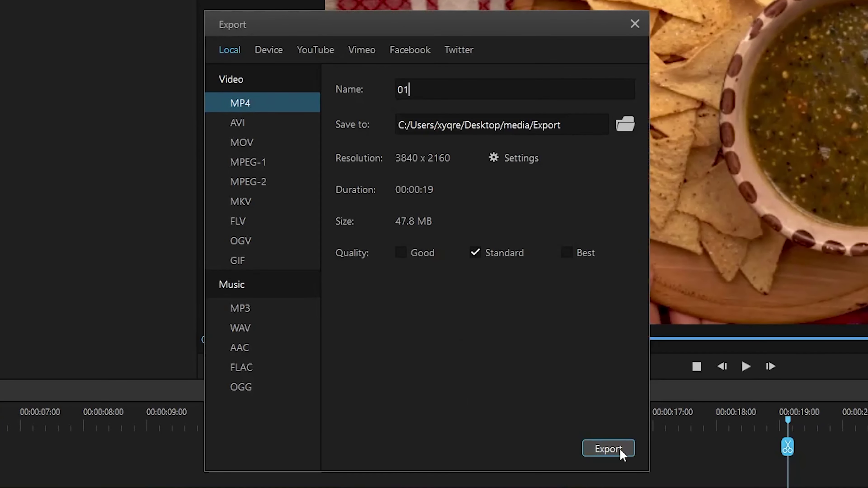
{"action": "left_click", "coordinate": [620, 453]}
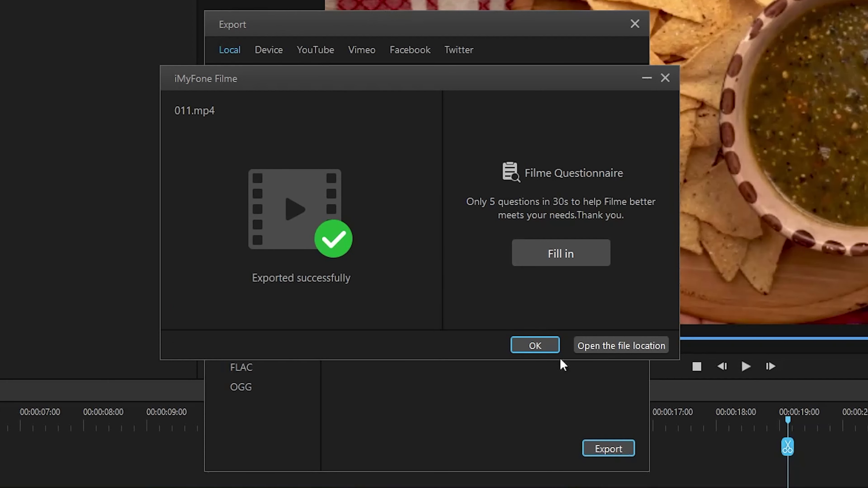
Step: Dismiss the success message and browse the Device, YouTube, Vimeo, Facebook and Twitter export options
{"action": "left_click", "coordinate": [535, 345]}
{"action": "left_click", "coordinate": [278, 58]}
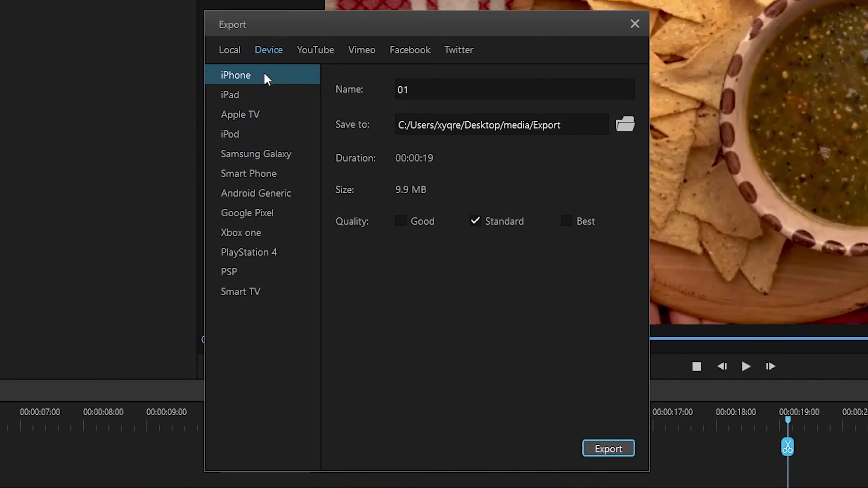
{"action": "left_click", "coordinate": [315, 51]}
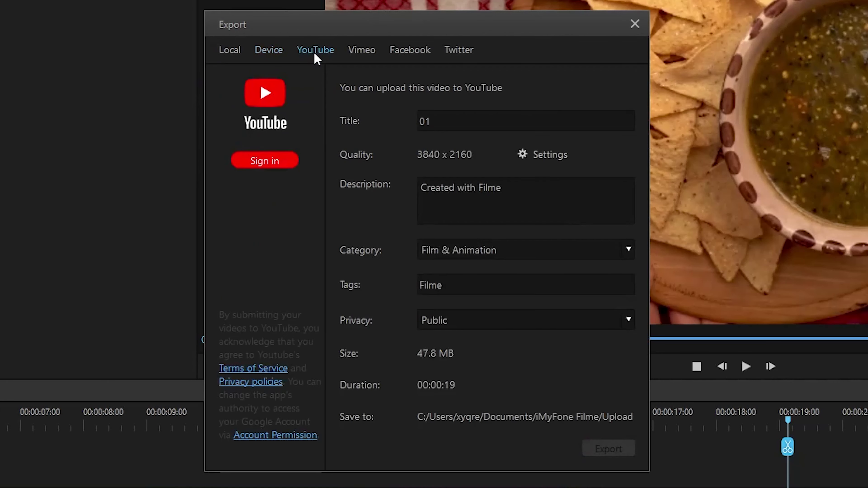
{"action": "left_click", "coordinate": [359, 56]}
{"action": "left_click", "coordinate": [414, 54]}
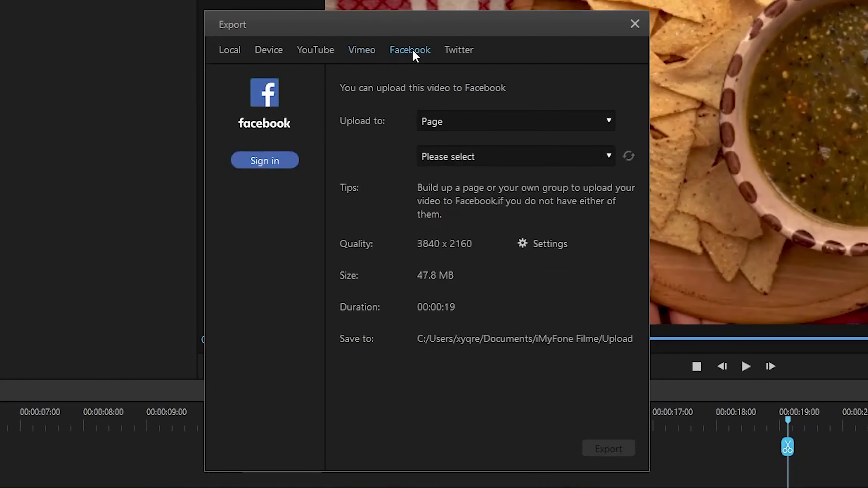
{"action": "left_click", "coordinate": [462, 54]}
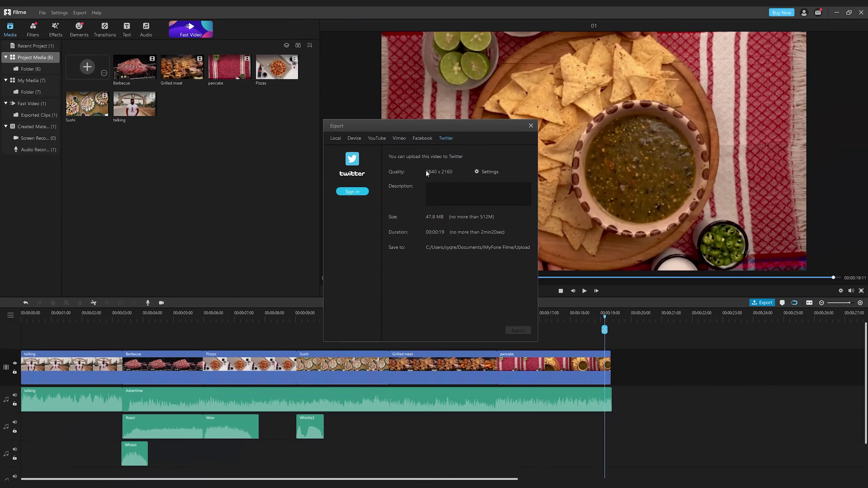